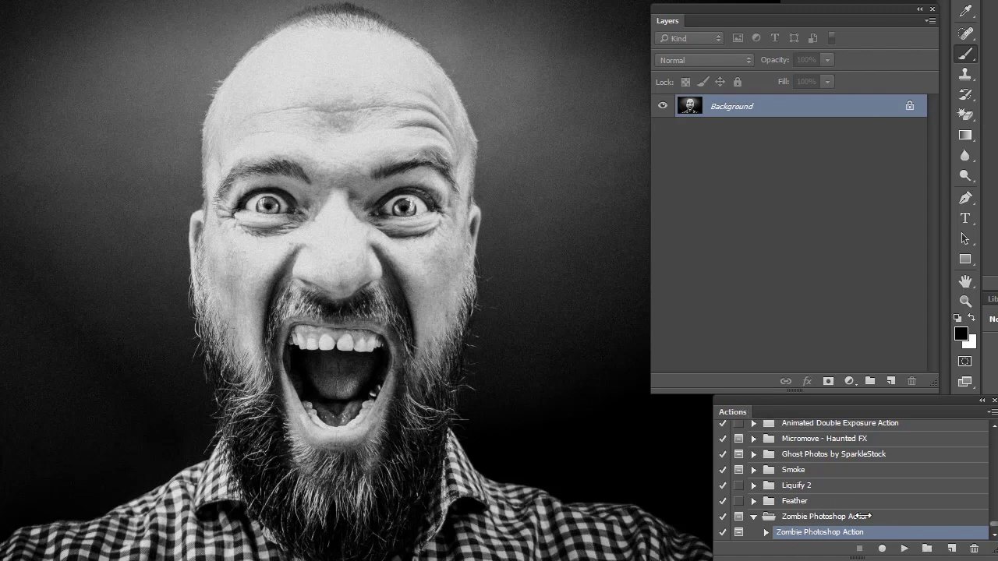
Run the Zombie action, stop at its message, and paint the facial skin red except the eyes and mouth
left_click(905, 549)
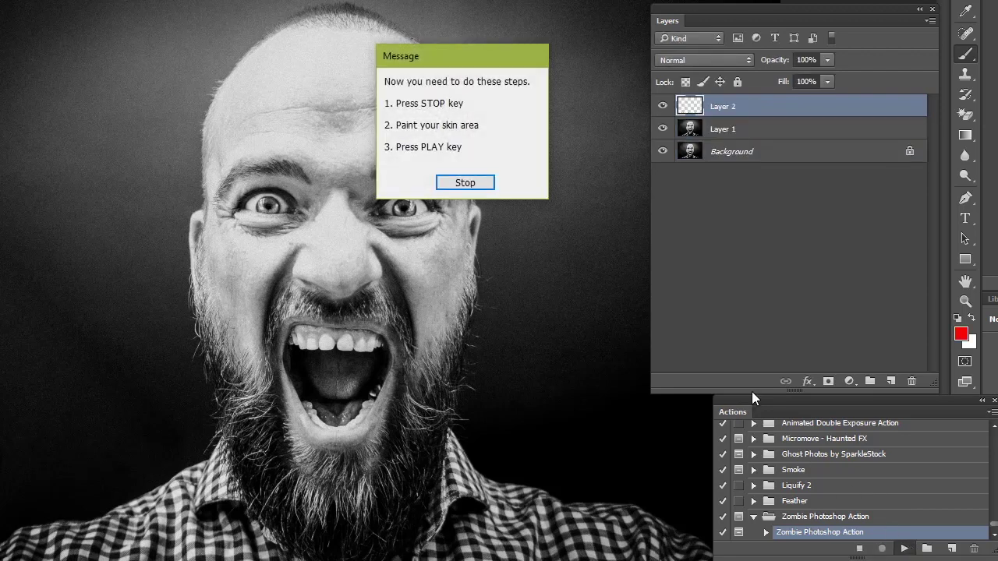
left_click_drag(496, 58, 582, 32)
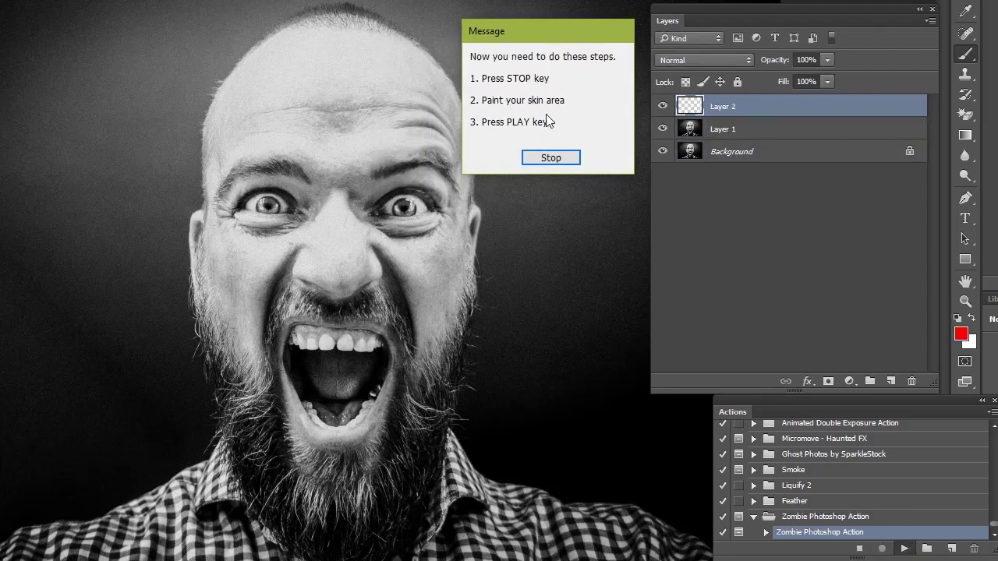
left_click(553, 161)
mouse_move(363, 111)
left_mouse_down()
mouse_move(228, 106)
mouse_move(326, 71)
mouse_move(238, 140)
mouse_move(345, 138)
mouse_move(360, 190)
mouse_move(208, 236)
mouse_move(261, 356)
mouse_move(240, 224)
mouse_move(319, 209)
mouse_move(347, 293)
mouse_move(390, 225)
mouse_move(444, 267)
mouse_move(279, 480)
mouse_move(441, 315)
left_mouse_up()
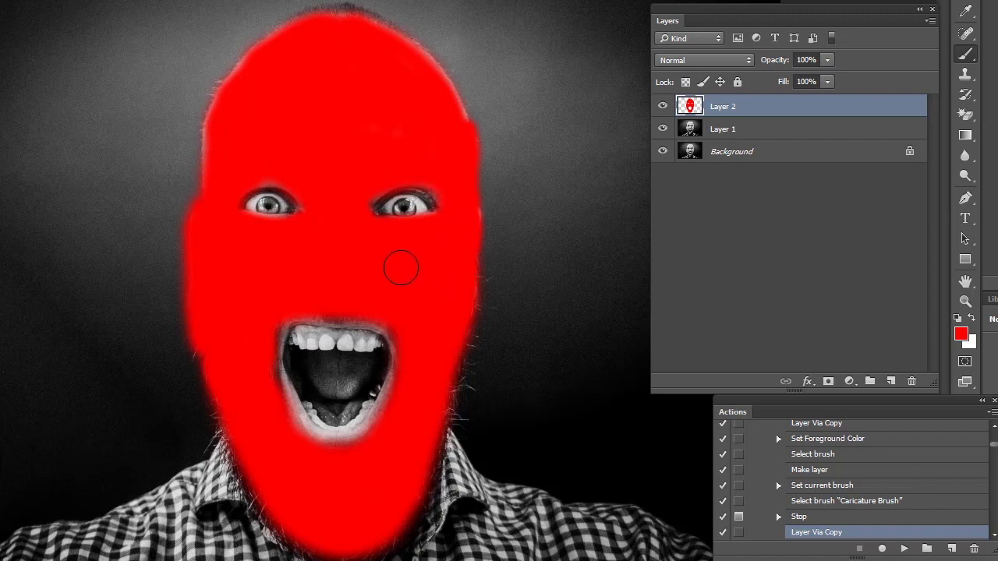
Resume the Zombie action twice, painting the left eye and then the right eye red
left_click(903, 550)
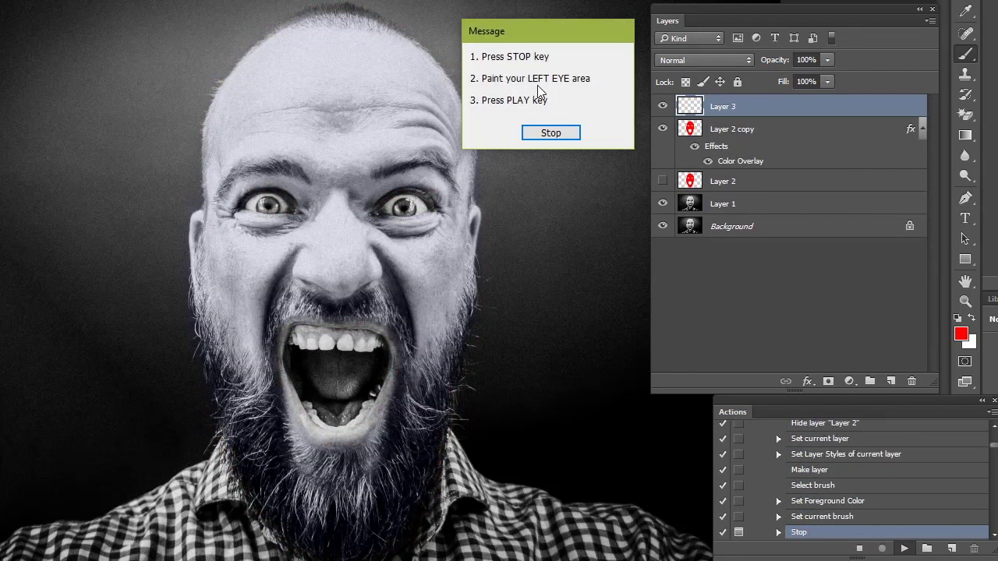
left_click(551, 134)
mouse_move(245, 204)
left_mouse_down()
mouse_move(290, 204)
mouse_move(273, 207)
left_mouse_up()
left_click(904, 547)
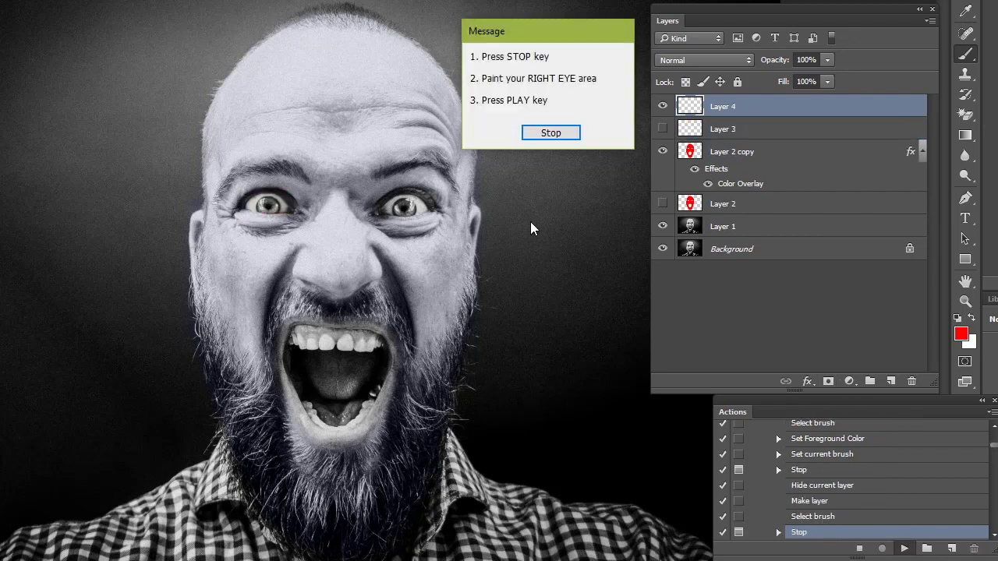
left_click(551, 133)
mouse_move(405, 201)
left_mouse_down()
mouse_move(386, 206)
mouse_move(424, 207)
mouse_move(400, 201)
left_mouse_up()
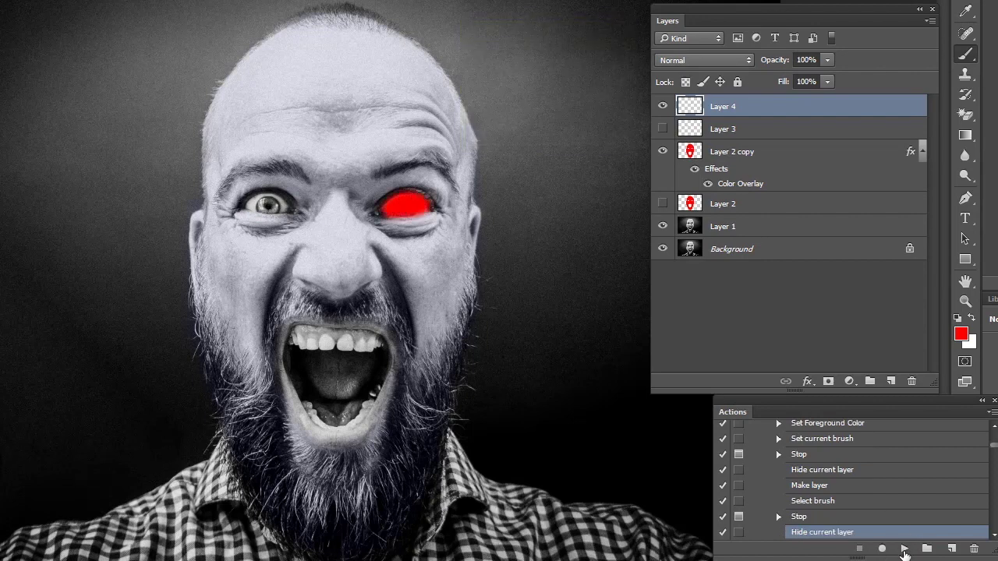
Resume the action again and fill the open mouth with red, resizing the brush as needed
left_click(904, 549)
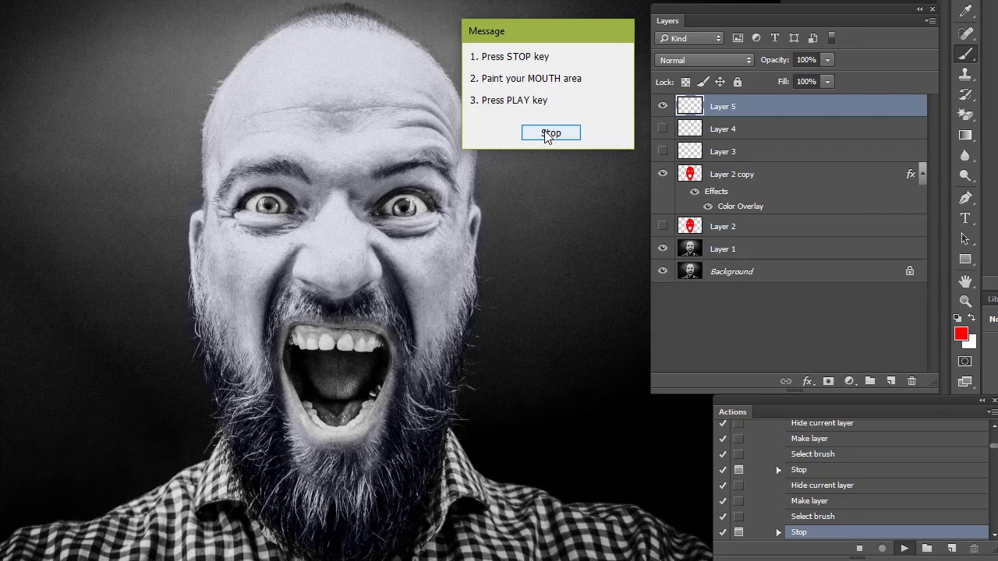
left_click(551, 133)
key("]")
key("]")
key("]")
key("]")
key("]")
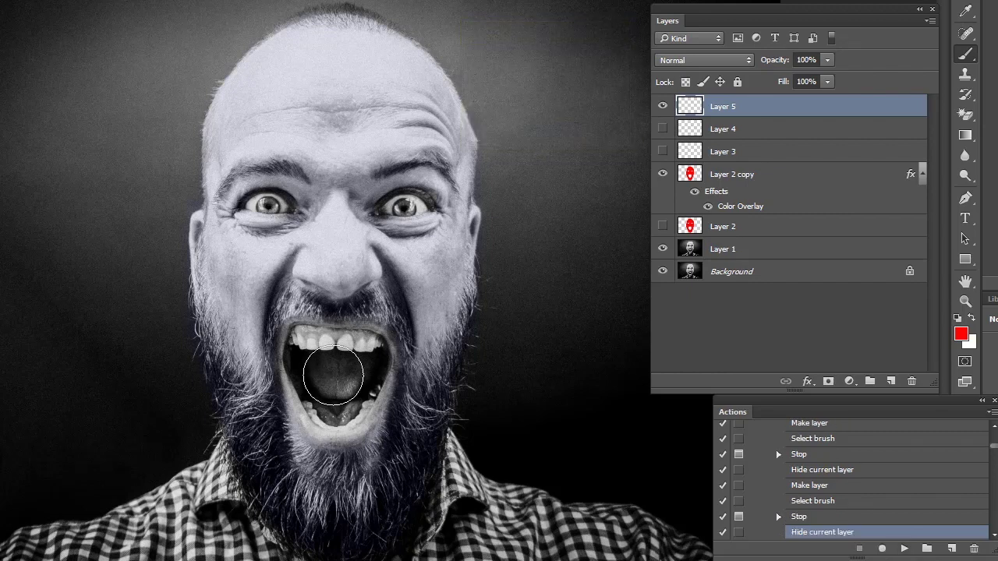
mouse_move(327, 374)
left_mouse_down()
mouse_move(339, 413)
mouse_move(324, 428)
mouse_move(299, 372)
mouse_move(298, 332)
mouse_move(377, 339)
mouse_move(365, 371)
mouse_move(368, 341)
mouse_move(365, 355)
mouse_move(379, 350)
mouse_move(383, 365)
mouse_move(377, 388)
mouse_move(346, 436)
mouse_move(330, 438)
mouse_move(318, 365)
mouse_move(321, 382)
mouse_move(355, 400)
left_mouse_up()
key("[")
key("[")
key("[")
key("[")
key("[")
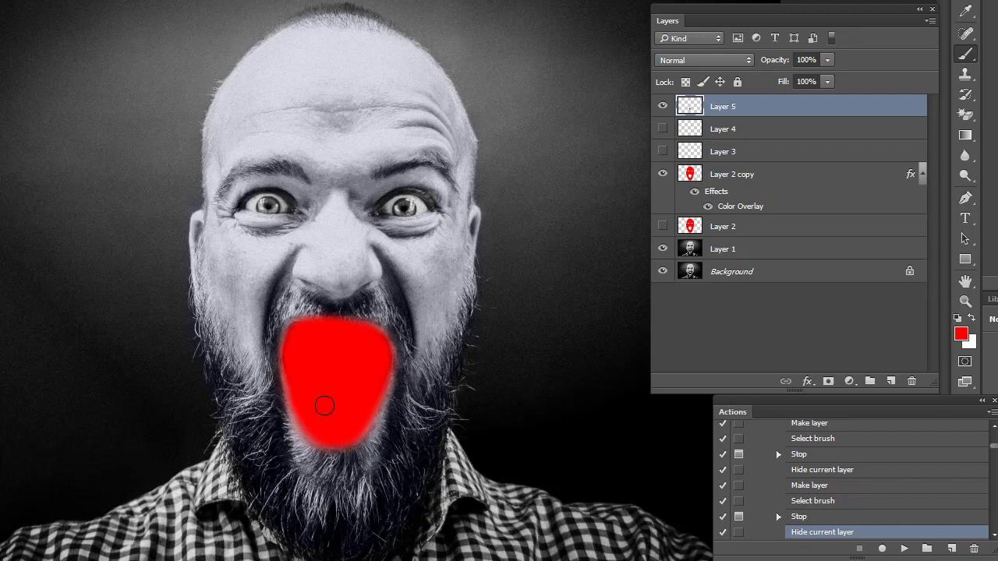
Resume the Zombie action and continue past the Select and Mask warning until it completes
left_click(904, 547)
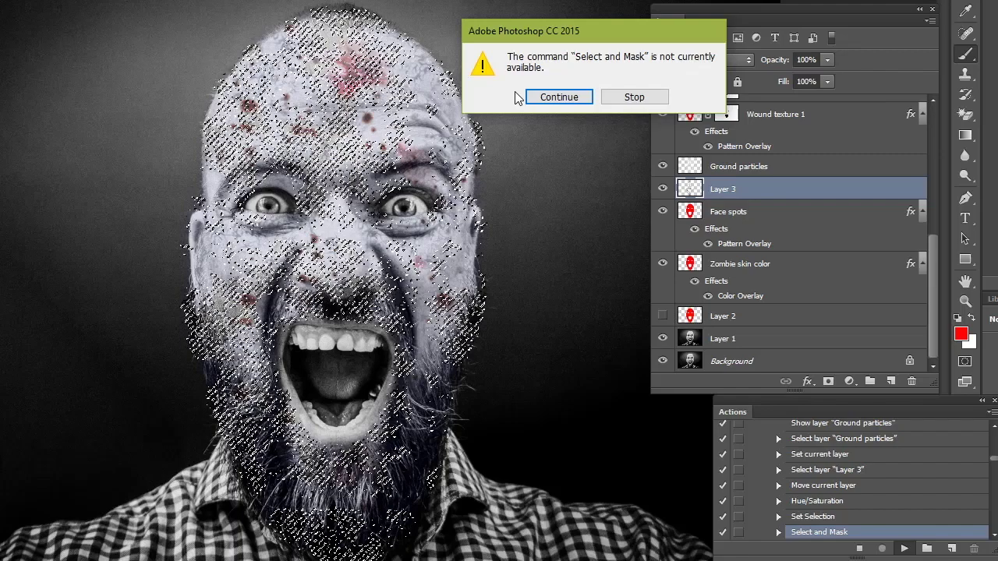
left_click(561, 97)
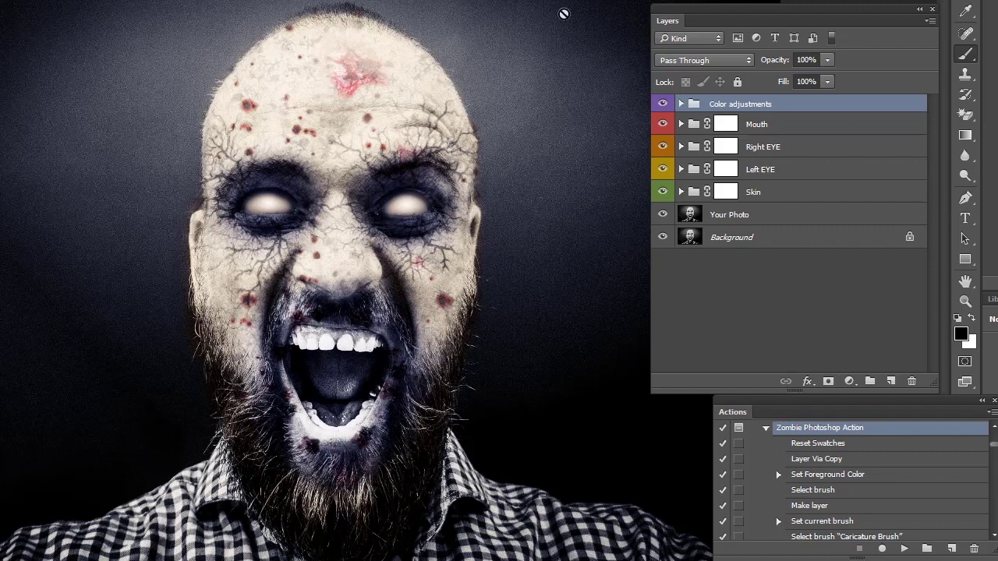
Undock the Layers panel and stretch it taller to show all the zombie groups
left_click_drag(741, 389, 662, 499)
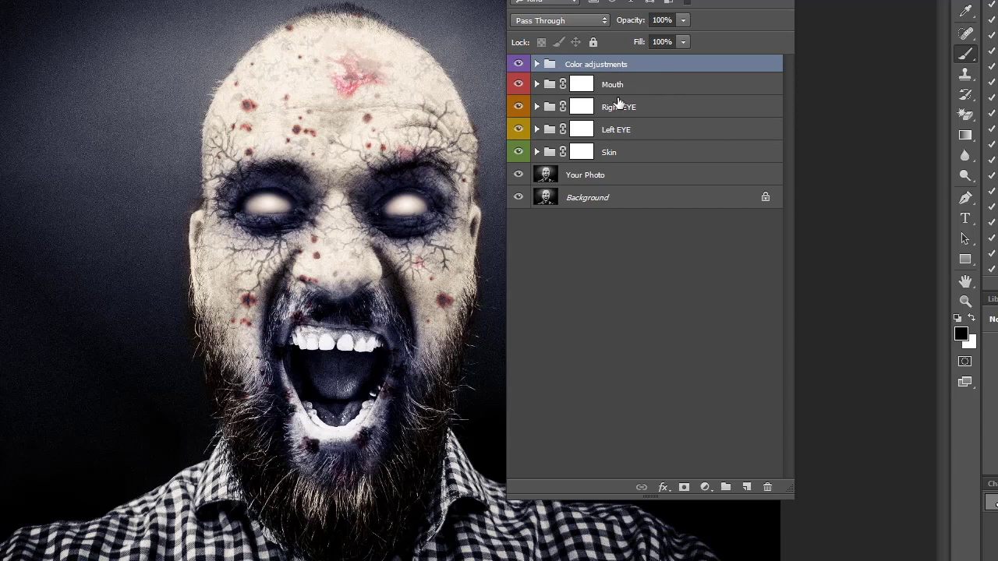
Expand the Skin group and scroll through its layers
left_click(536, 152)
scroll(641, 155, "down", 5)
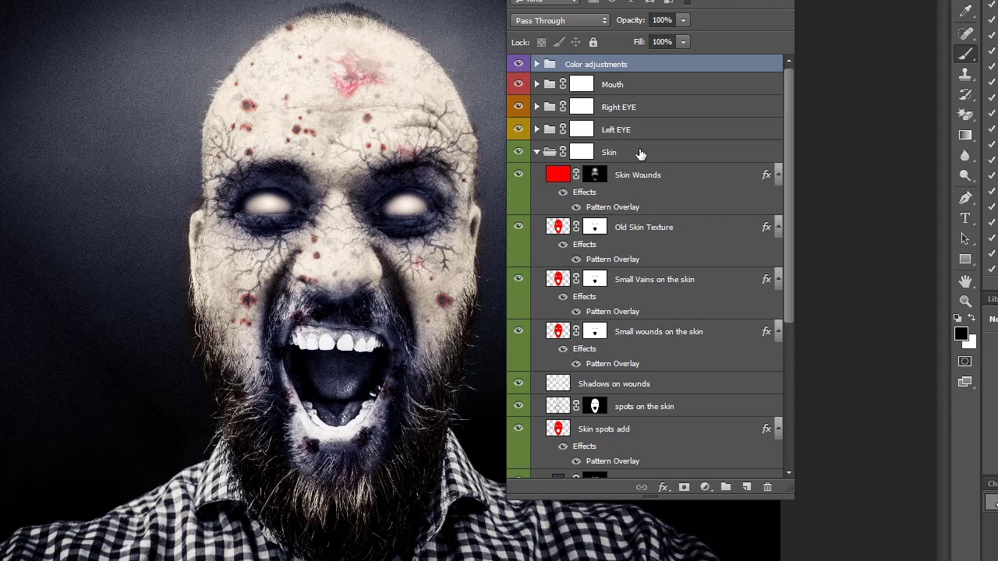
scroll(664, 113, "up", 2)
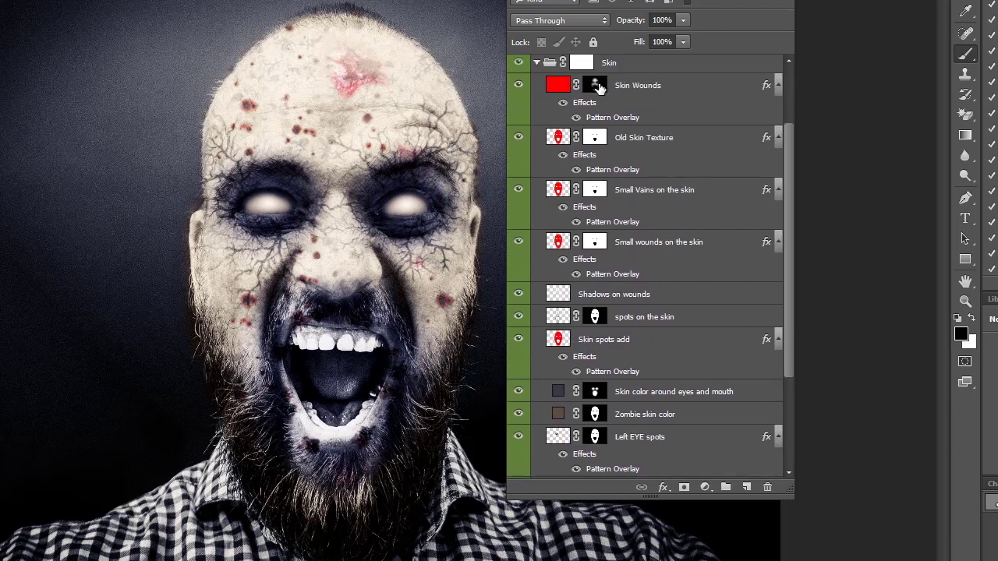
scroll(672, 175, "down", 1)
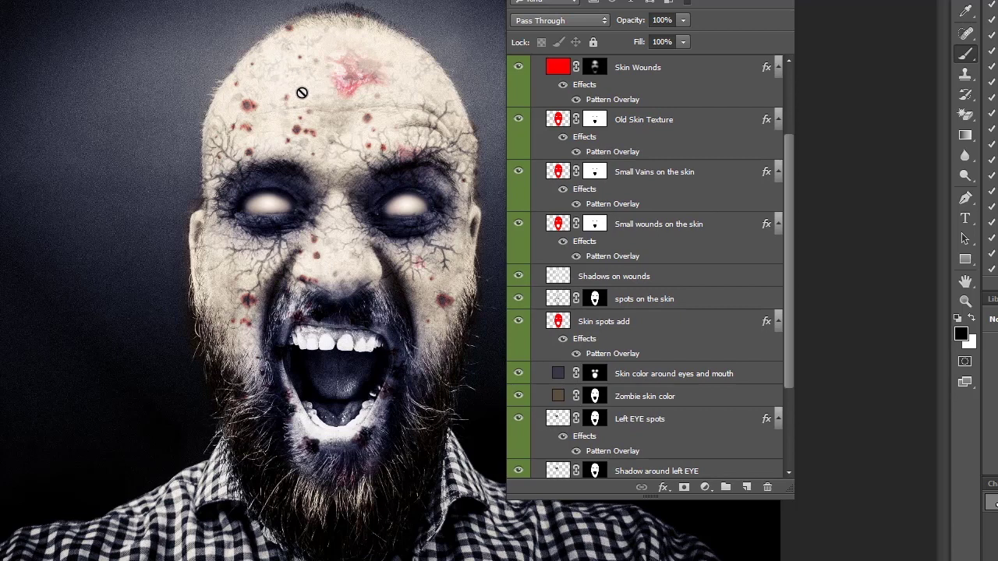
scroll(715, 175, "down", 5)
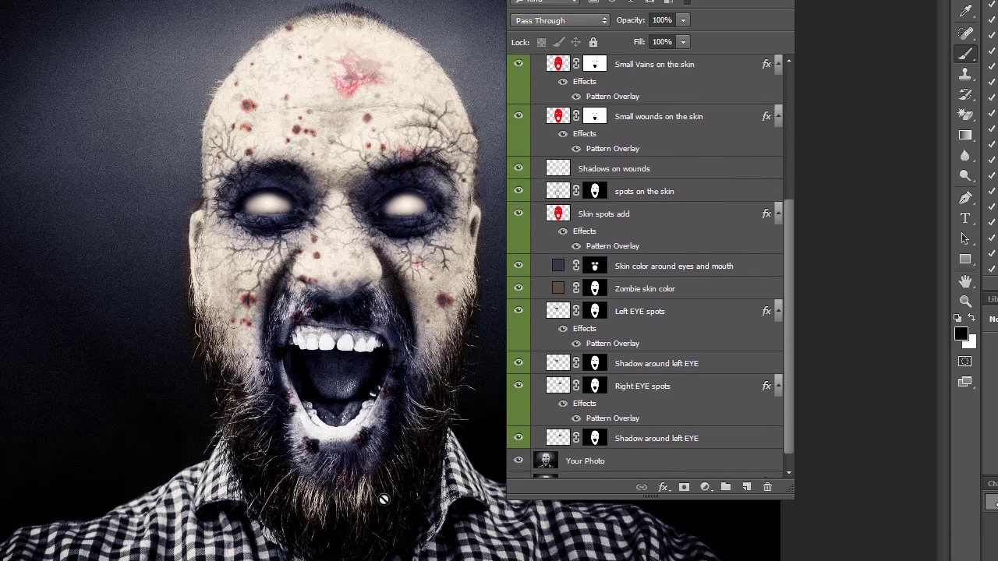
scroll(661, 308, "down", 1)
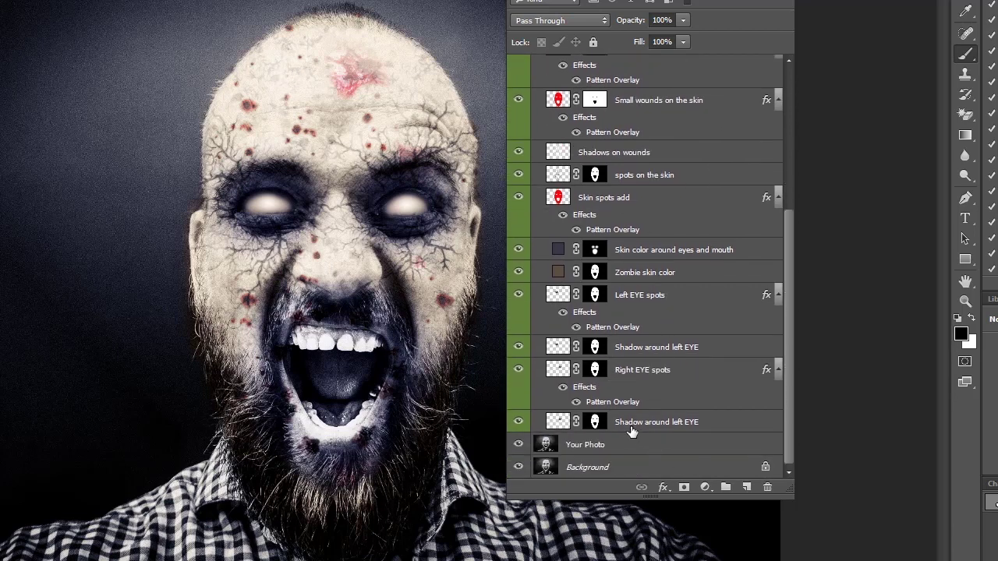
Toggle the left-eye shadow, Left EYE spots and Zombie skin color layers off and on to compare
left_click(519, 422)
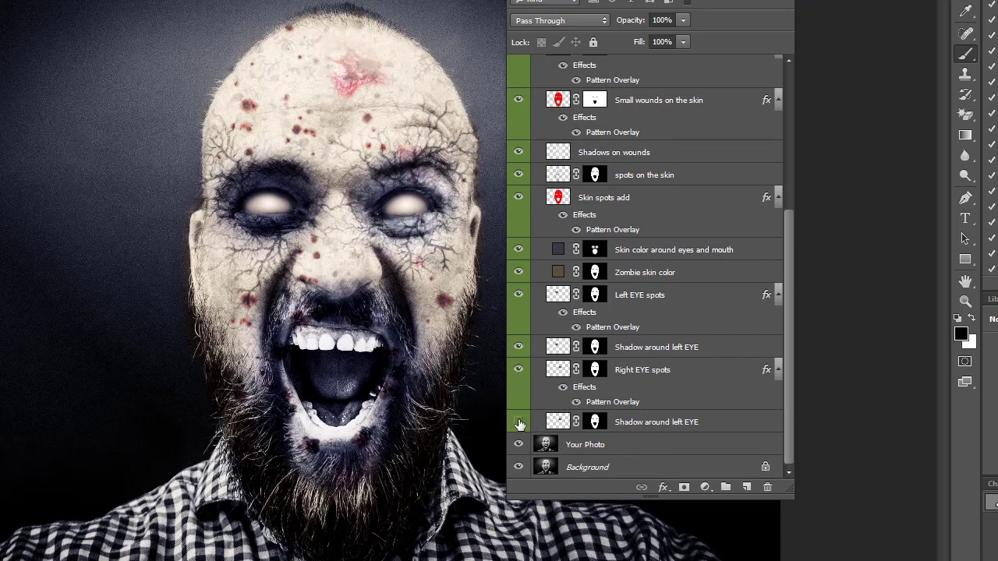
left_click(518, 422)
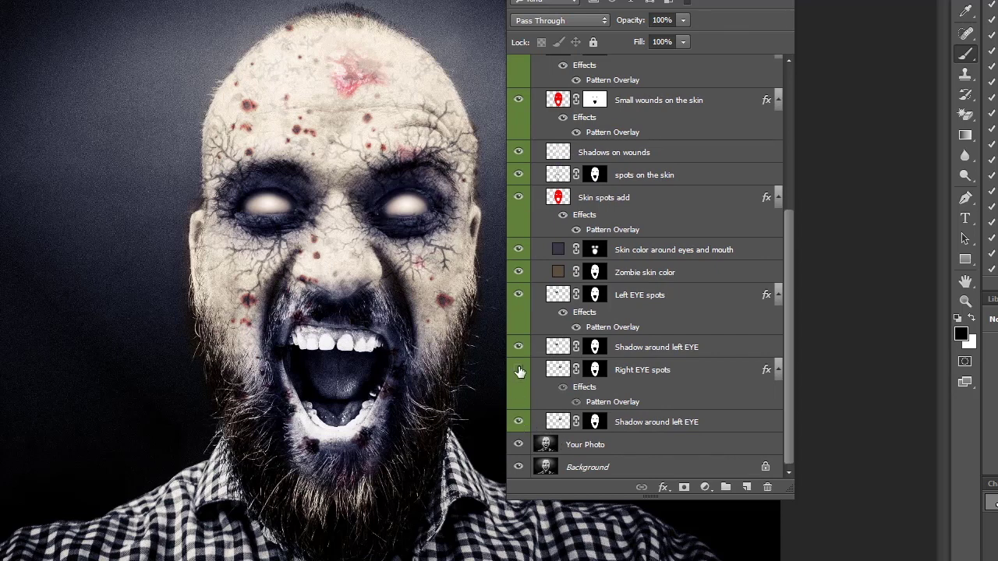
left_click(519, 348)
left_click(520, 350)
left_click(520, 298)
left_click(519, 293)
left_click(520, 273)
left_click(519, 273)
scroll(616, 296, "up", 5)
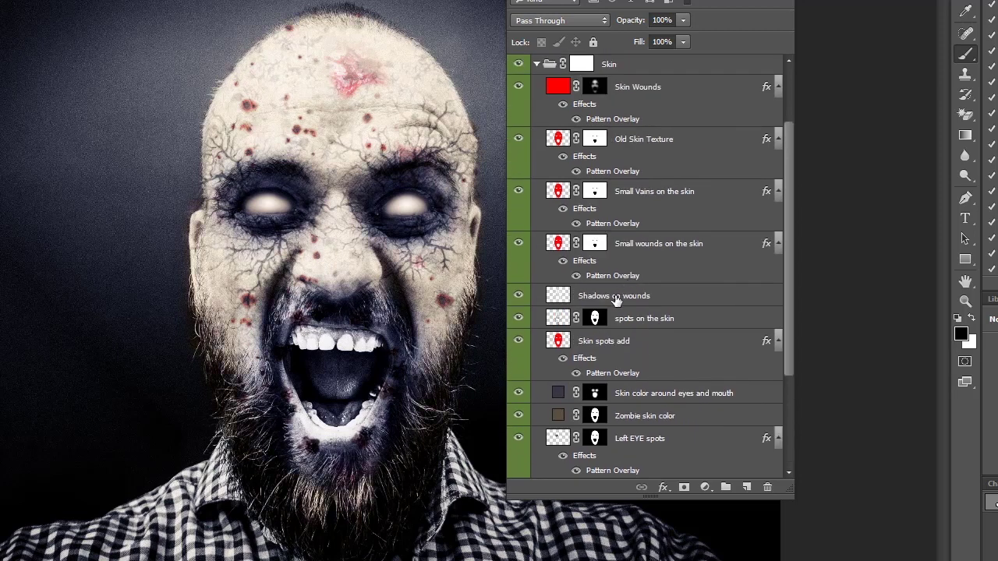
scroll(671, 286, "up", 3)
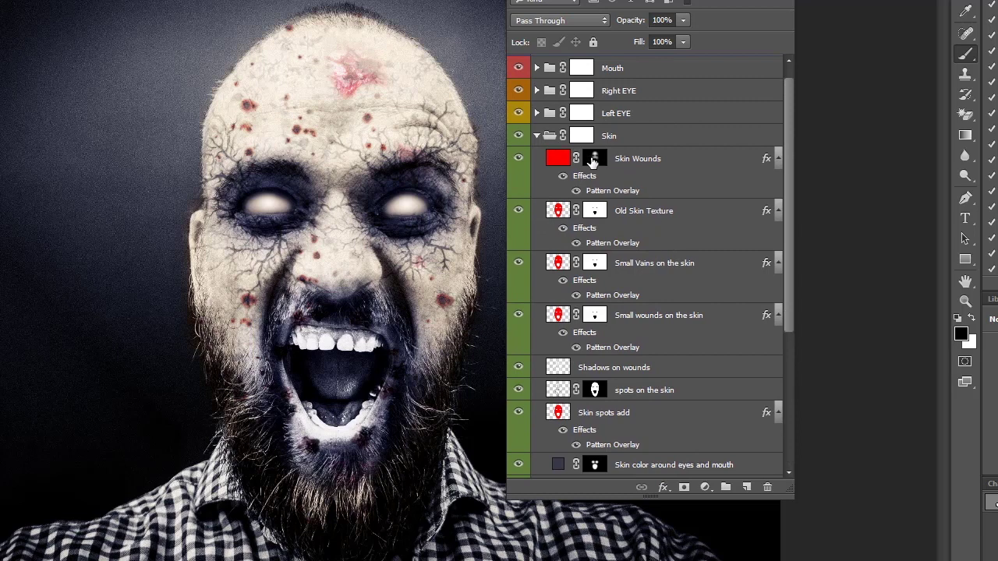
scroll(597, 202, "down", 1)
scroll(586, 230, "down", 1)
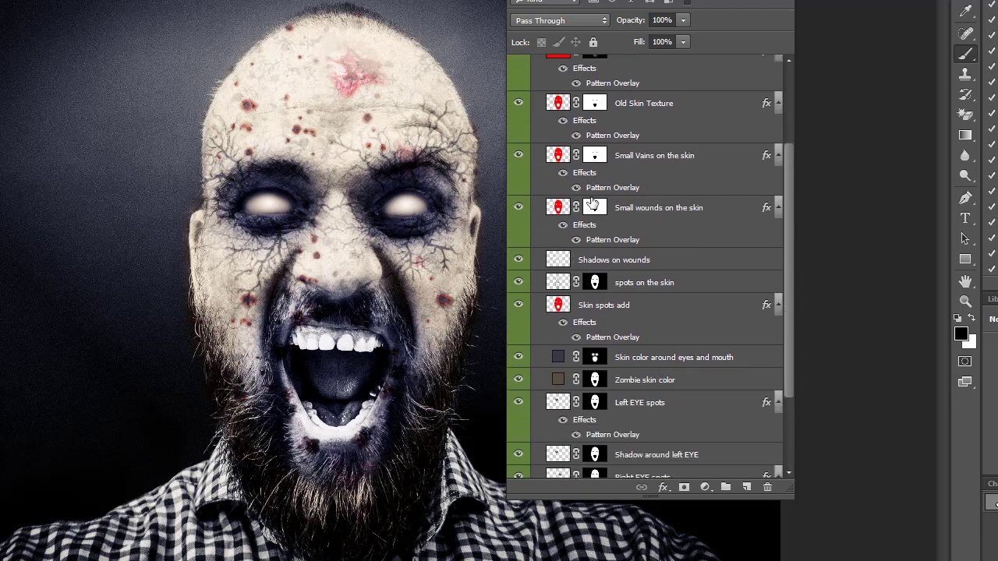
scroll(606, 234, "down", 1)
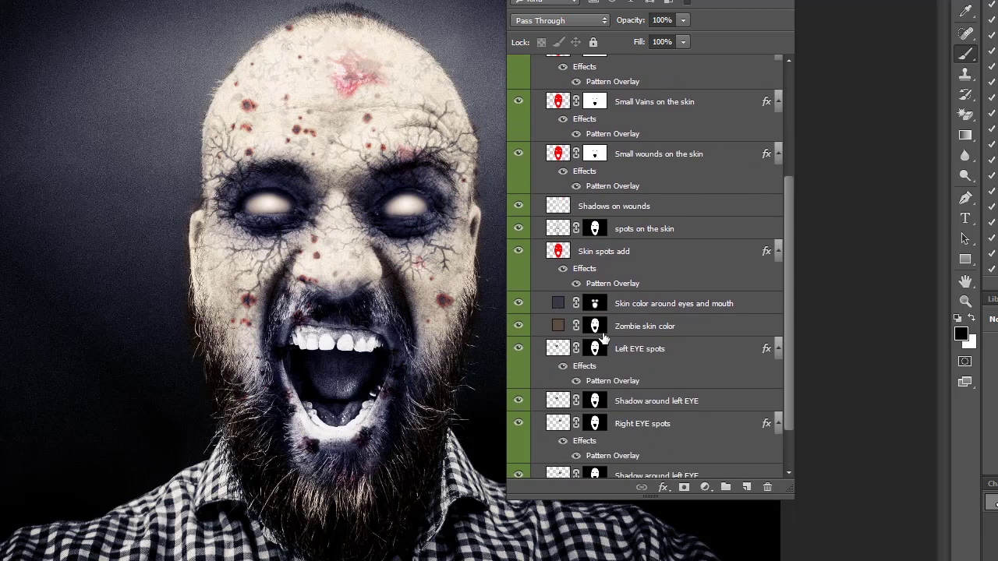
scroll(596, 349, "down", 1)
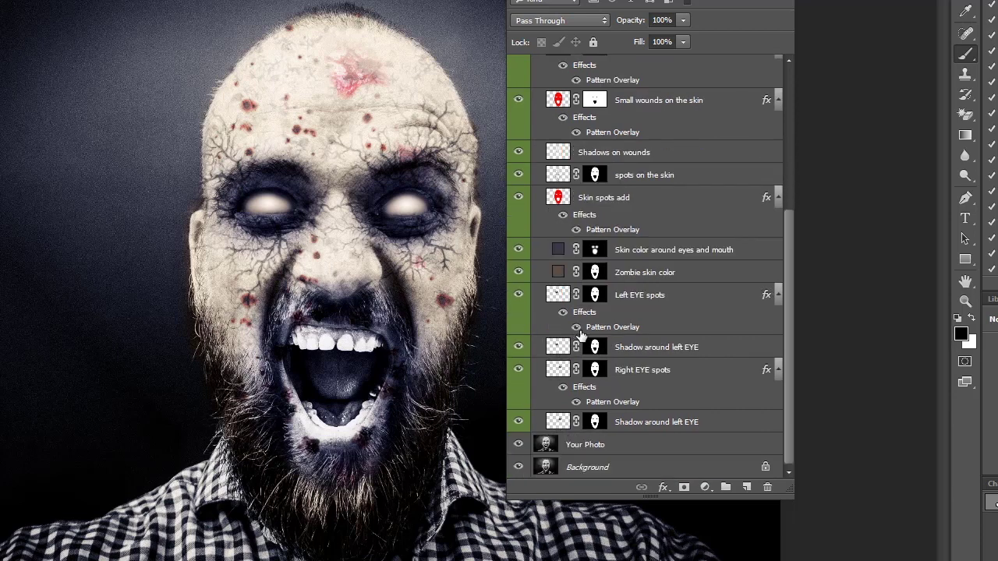
scroll(585, 312, "up", 4)
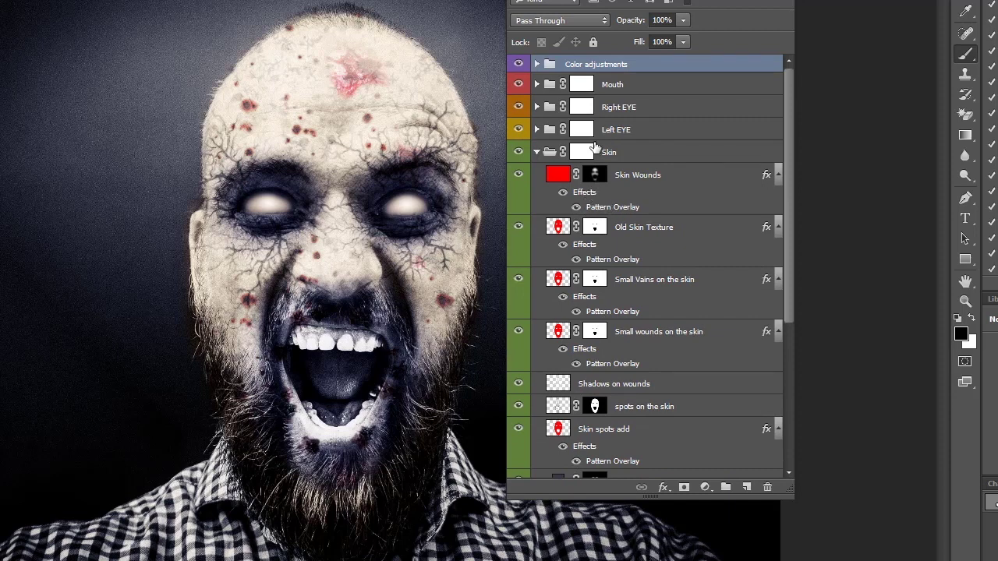
Expand the Right EYE, Left EYE and Mouth groups, then collapse the eyes and expand Skin
left_click(537, 129)
left_click(536, 107)
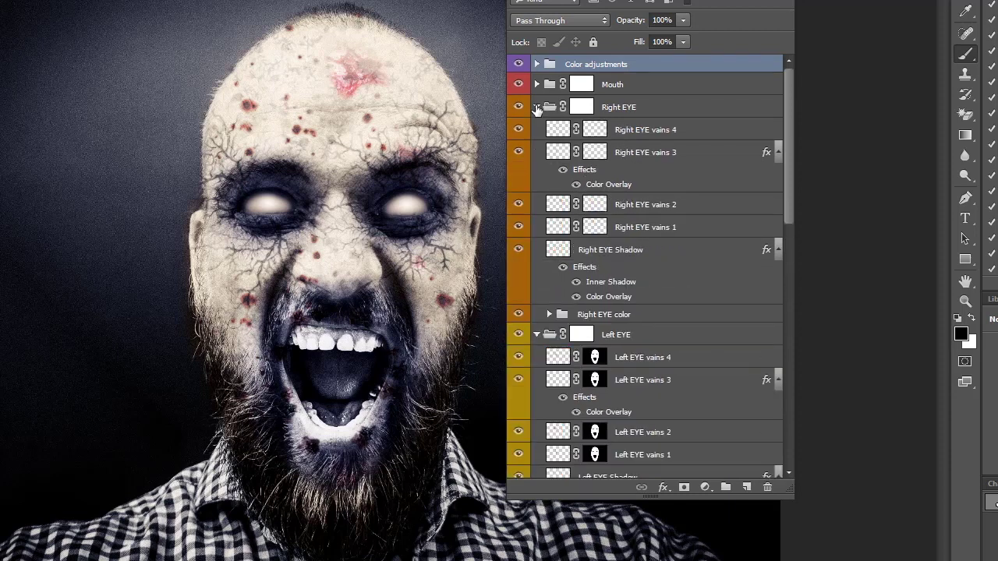
left_click(536, 86)
scroll(617, 179, "down", 5)
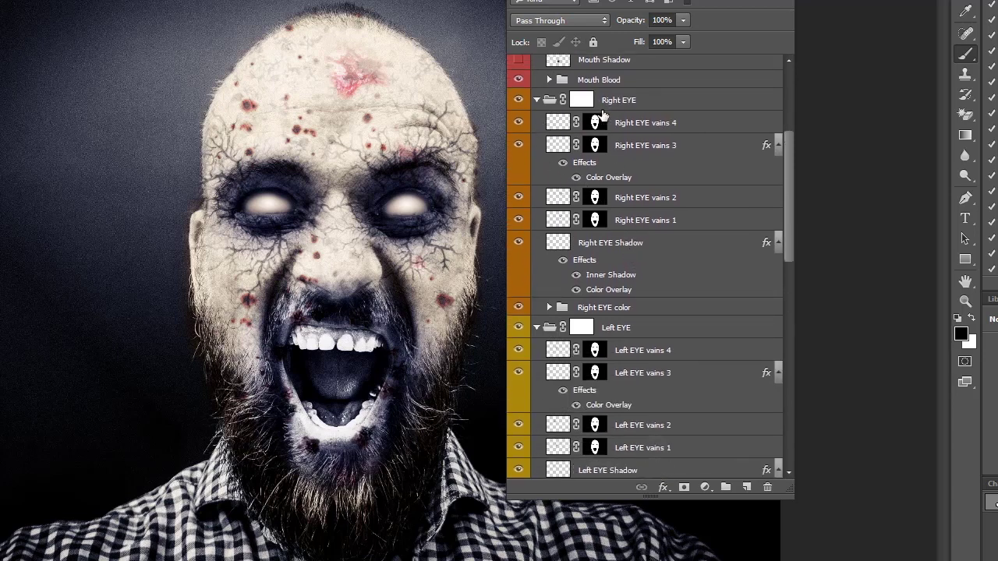
scroll(596, 129, "up", 6)
left_click(537, 247)
left_click(536, 248)
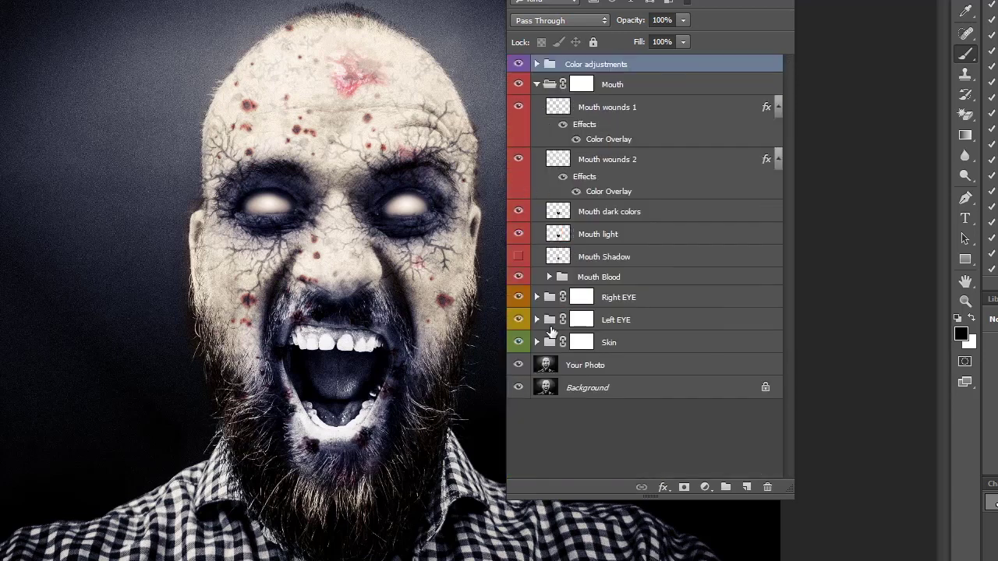
left_click(536, 342)
scroll(546, 312, "down", 3)
Compare Skin Wounds and Old Skin Texture, then set Old Skin Texture to 46% opacity
left_click(517, 223)
left_click(517, 223)
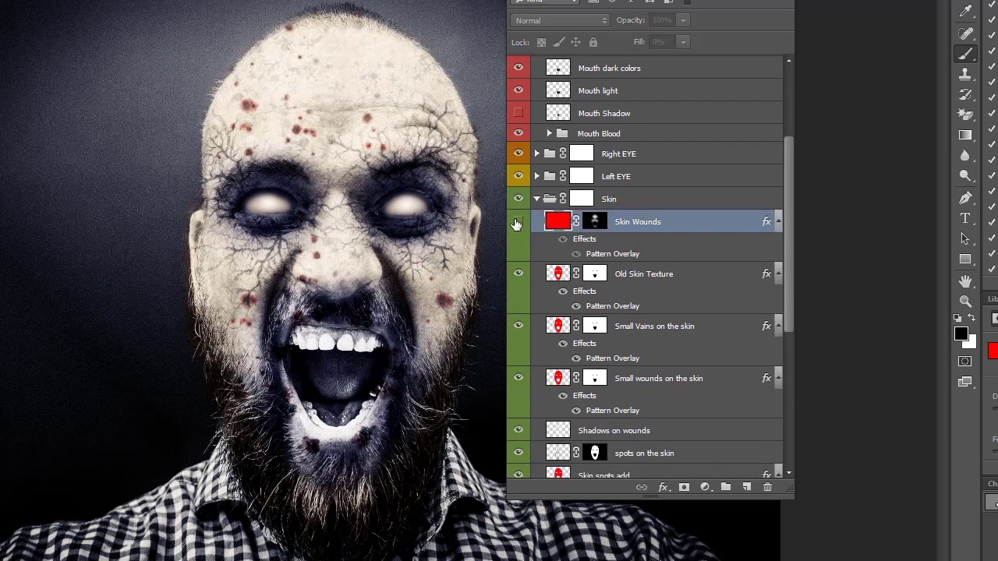
scroll(515, 225, "down", 1)
left_click(518, 238)
left_click(519, 238)
left_click(644, 238)
left_click(682, 20)
left_click_drag(684, 37, 645, 65)
Compare the Small Vains, Small wounds and skin spots layers, and lower Small wounds' opacity
left_click(519, 290)
left_click(518, 290)
left_click(644, 289)
left_click(519, 343)
left_click(518, 342)
left_click(658, 342)
left_click(683, 20)
scroll(654, 71, "down", 3)
left_click(519, 256)
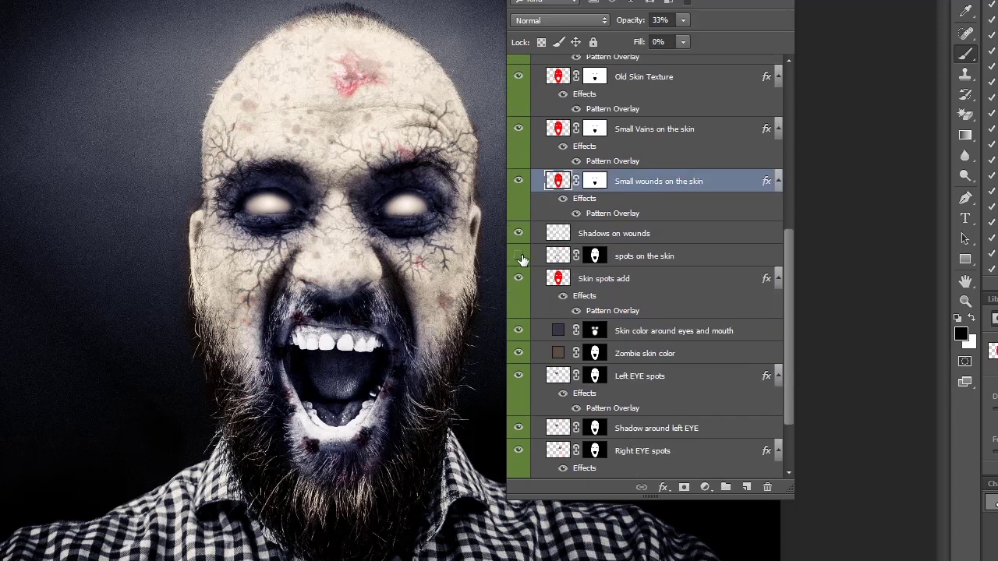
left_click(518, 256)
left_click(519, 278)
left_click(519, 278)
Lower Skin color around eyes and mouth to 52% and reduce the left-eye shadow's opacity
left_click(654, 331)
scroll(655, 331, "down", 3)
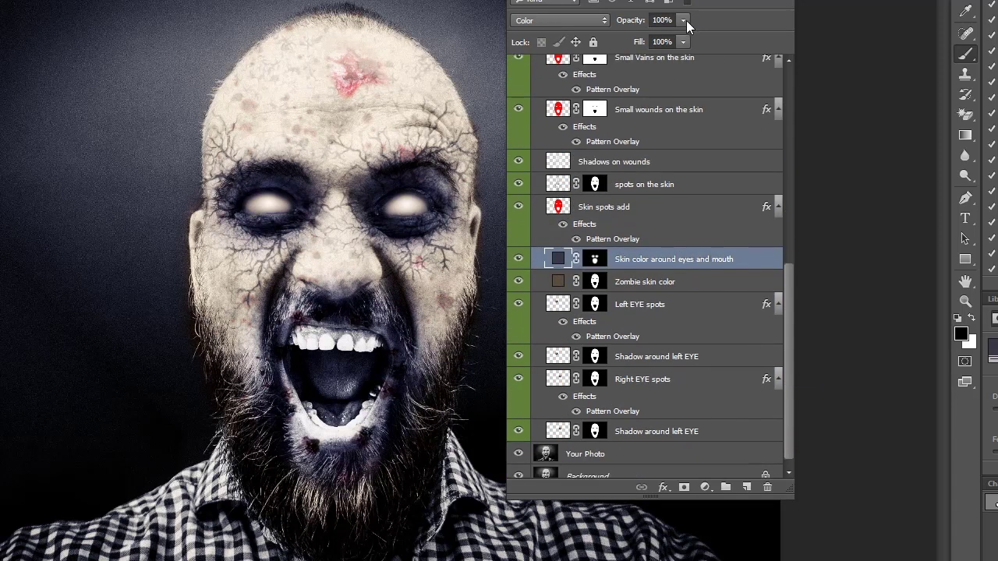
left_click_drag(685, 20, 644, 57)
left_click(518, 304)
left_click(546, 356)
left_click_drag(683, 20, 657, 99)
key("alt+bracketleft")
key("alt+bracketleft")
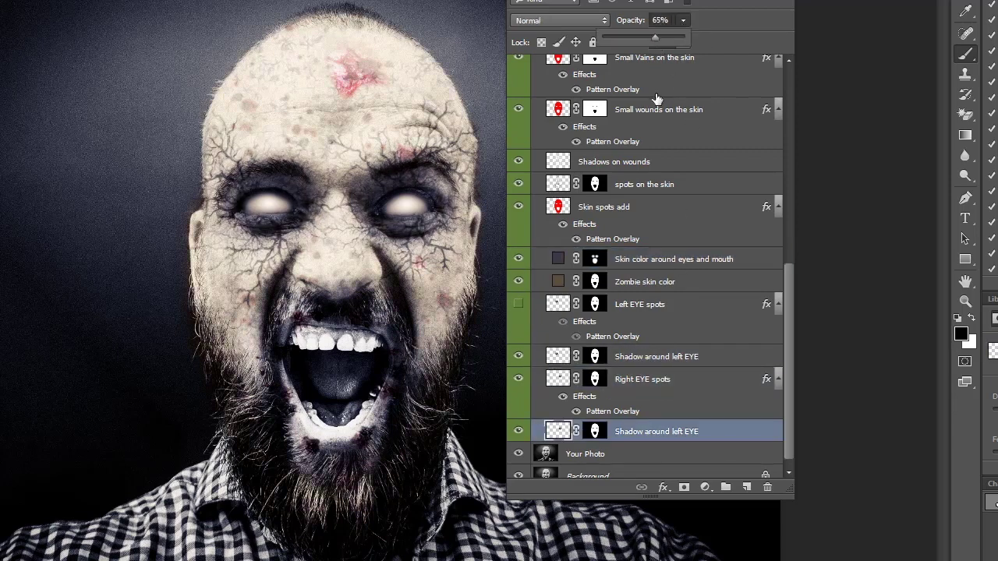
scroll(657, 99, "down", 1)
scroll(657, 99, "up", 10)
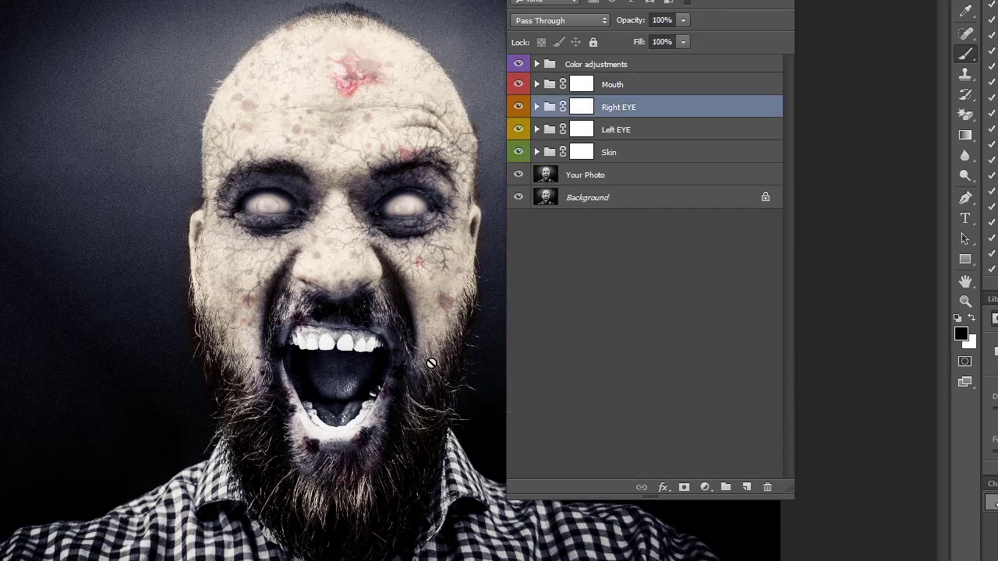
Expand the Color adjustments group and toggle Curves 1 off and on to compare tone
left_click(536, 64)
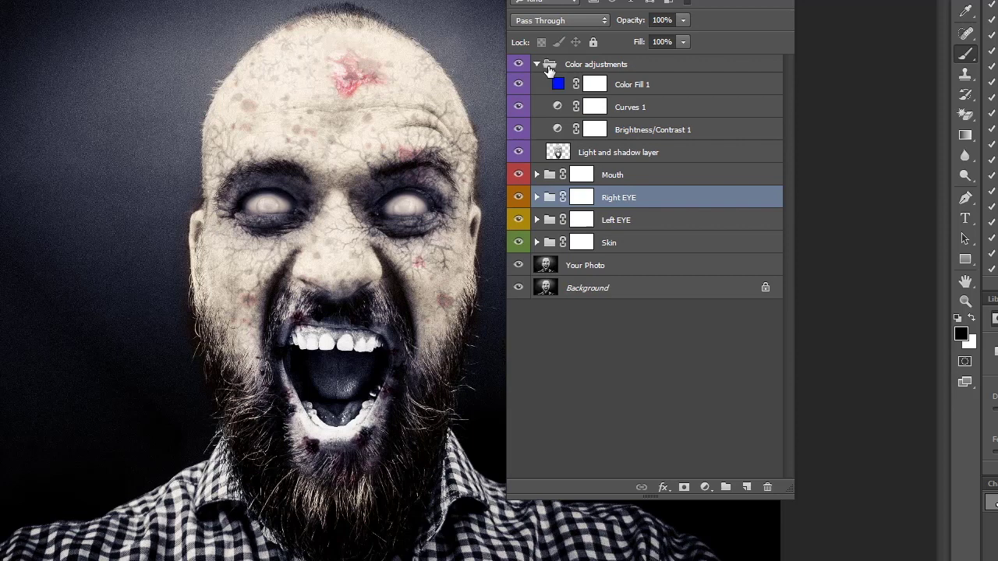
left_click(630, 69)
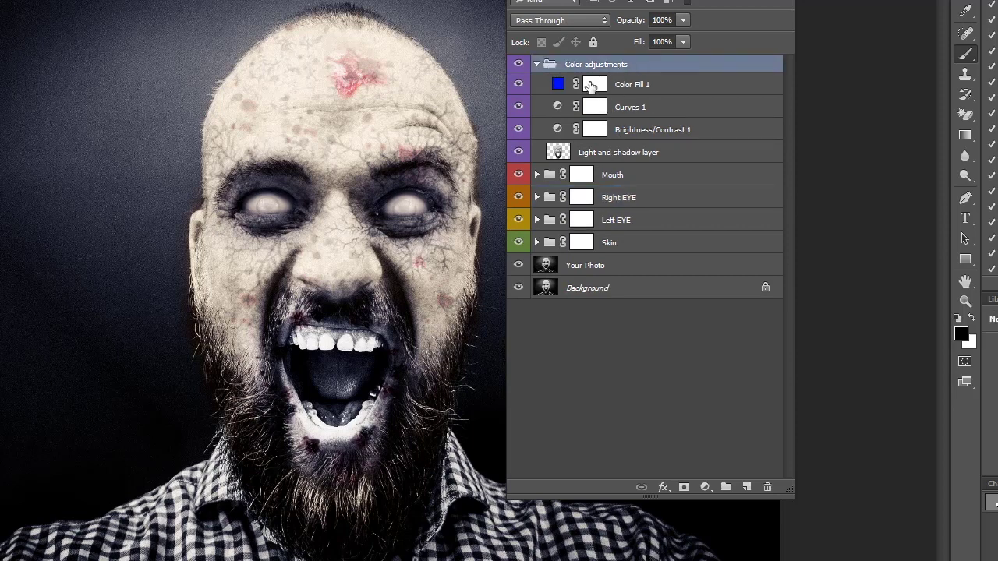
left_click(519, 107)
left_click(519, 107)
Compare the Light and shadow layer on and off, then lower its opacity to 34%
left_click(518, 152)
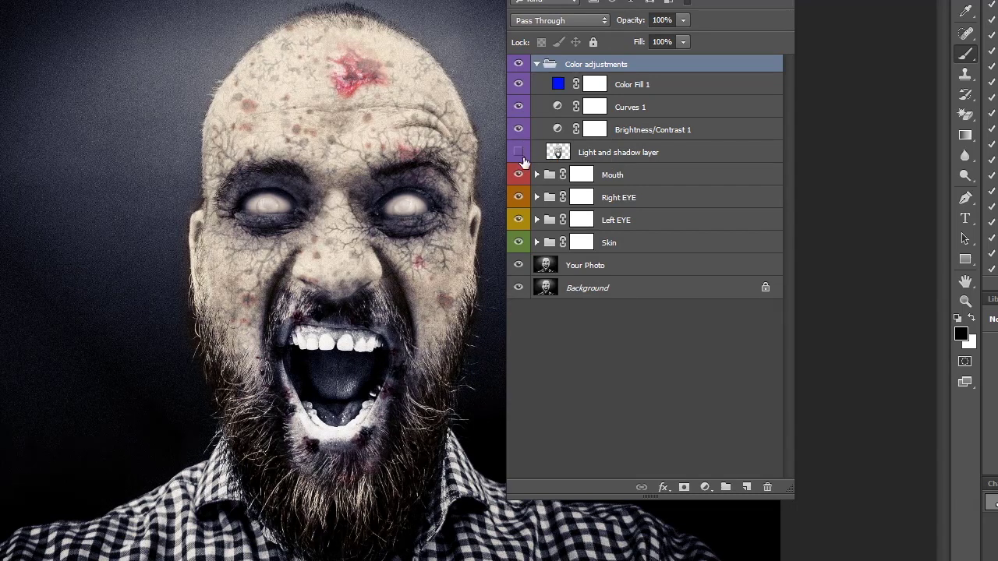
left_click(519, 152)
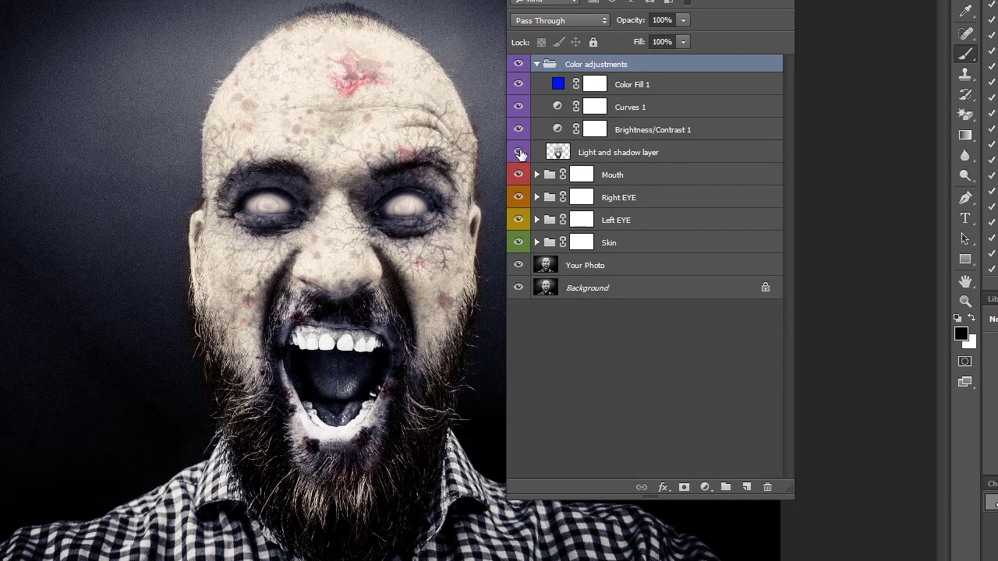
left_click(519, 153)
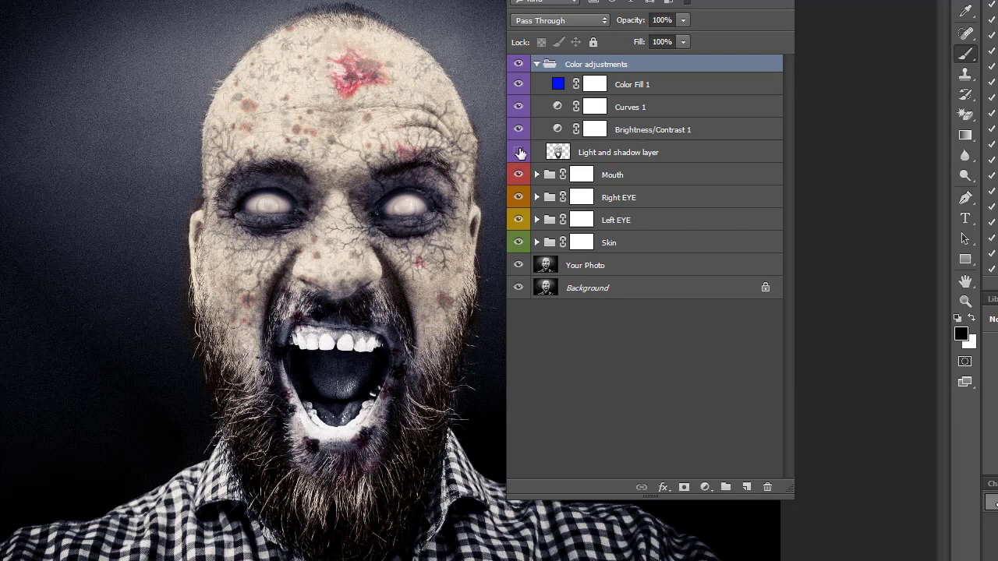
left_click(519, 154)
left_click(519, 154)
left_click(519, 154)
left_click(599, 160)
left_click_drag(686, 25, 658, 39)
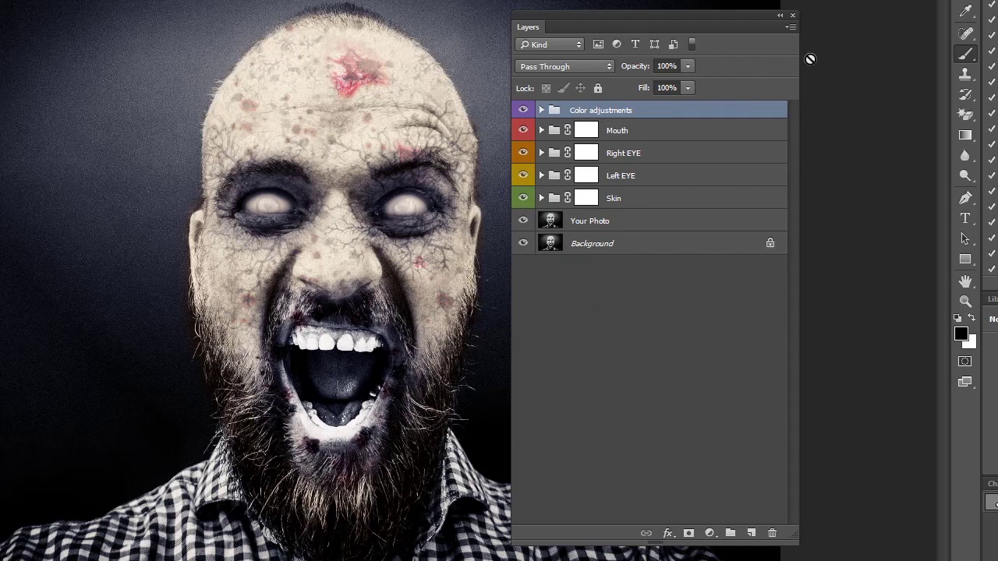
Drag the Layers panel further right and upward, clear of the portrait
left_click_drag(534, 29, 604, 5)
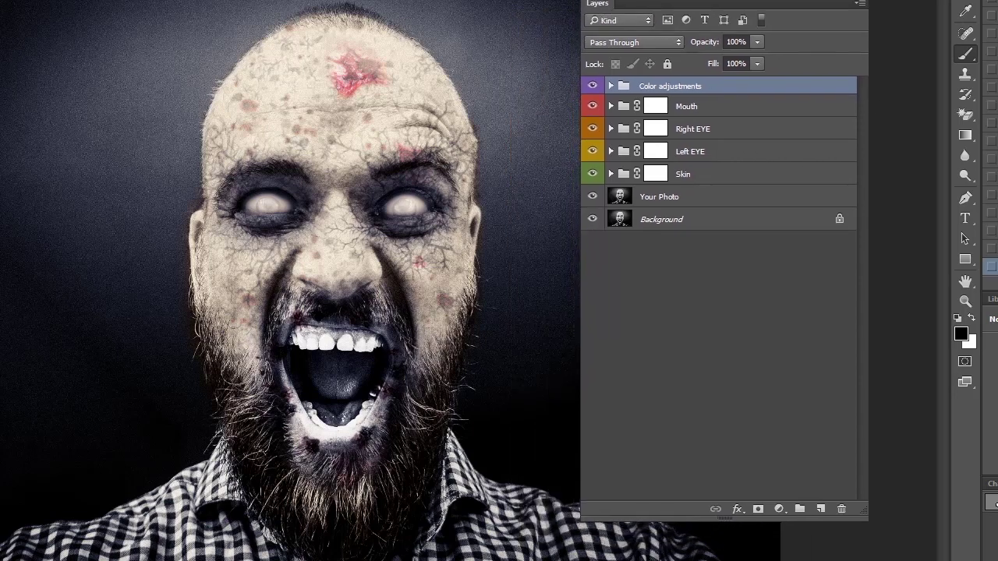